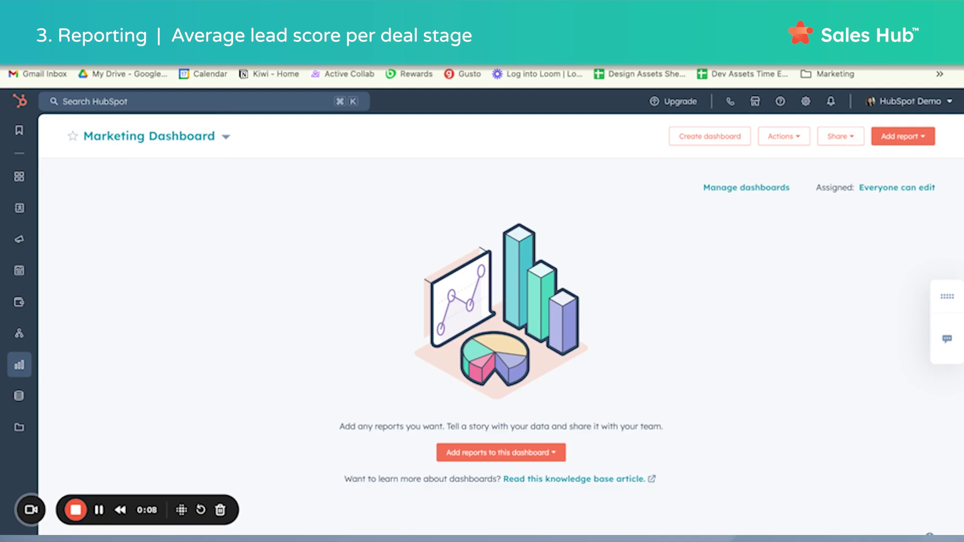
Create a custom report with Contacts as the primary data source and Deals as a secondary source.
mouse_move(33, 361)
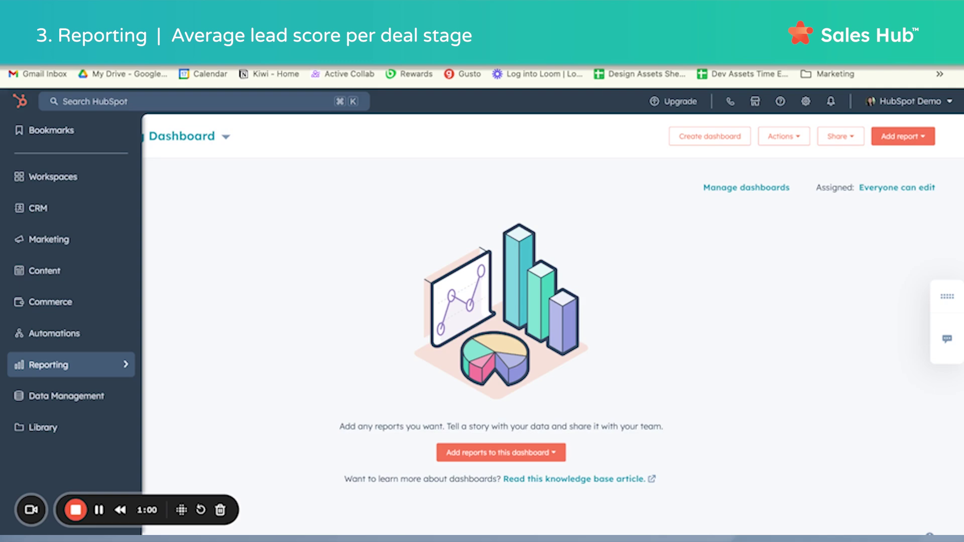
left_click(135, 358)
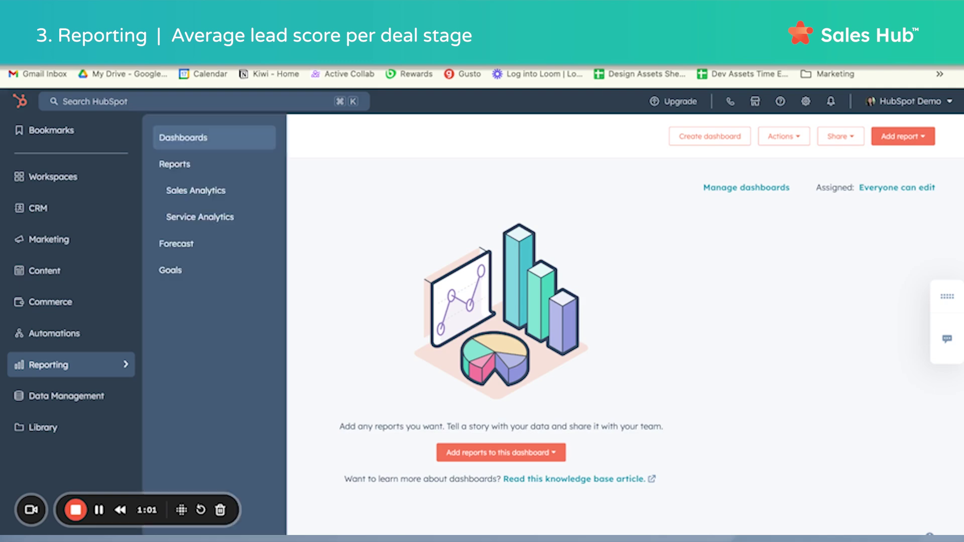
left_click(176, 165)
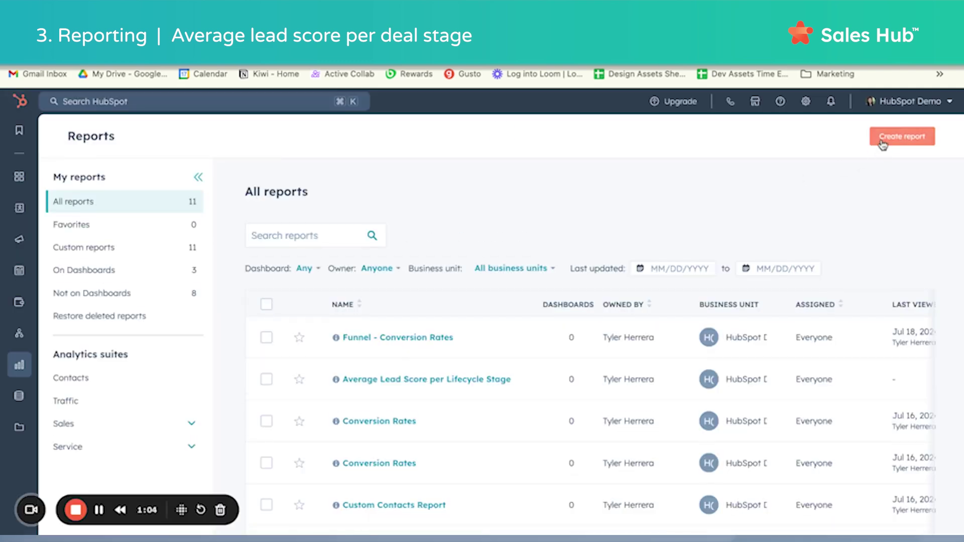
left_click(884, 143)
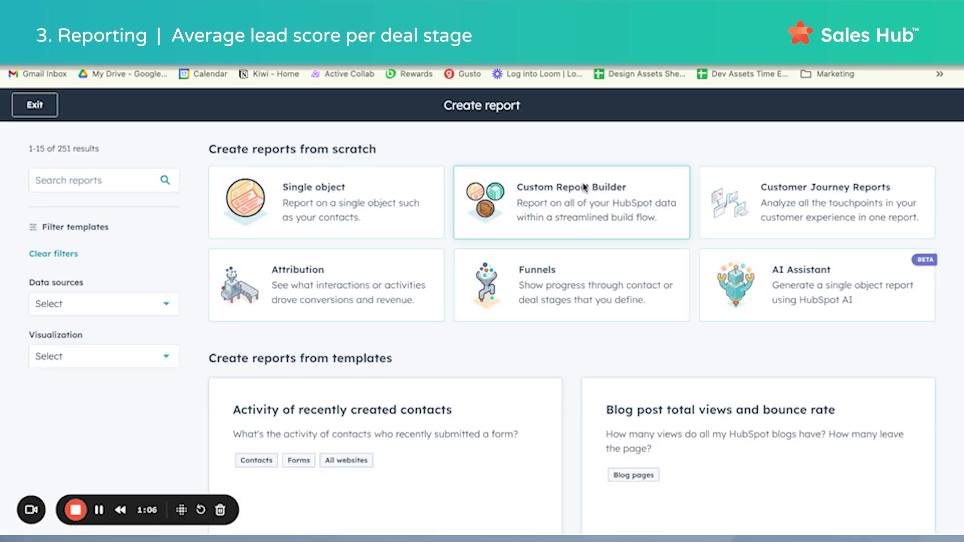
left_click(528, 203)
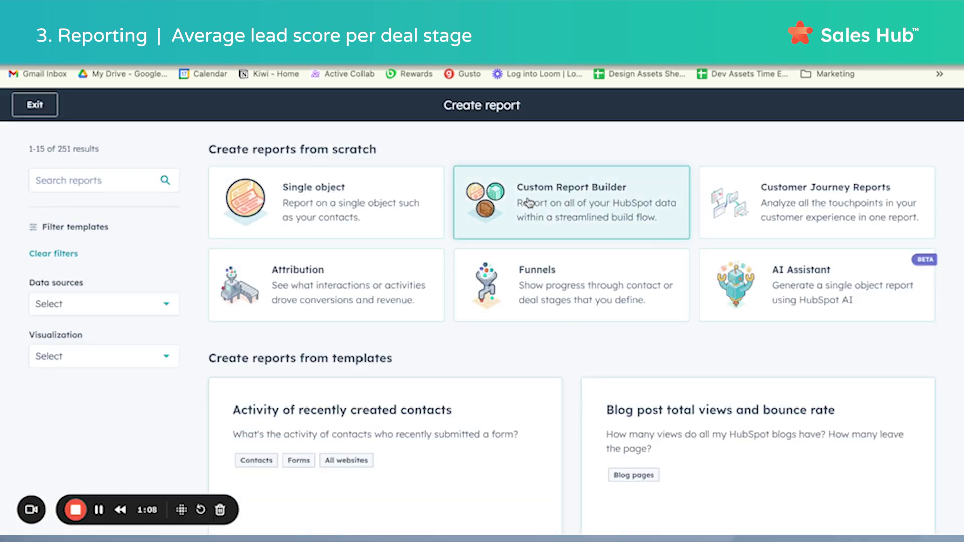
left_click(383, 350)
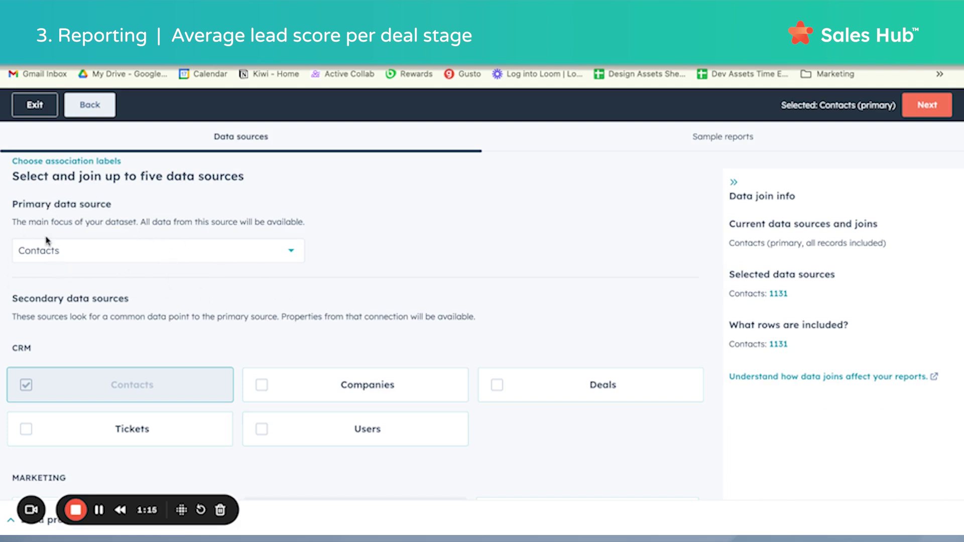
left_click(539, 387)
left_click(926, 110)
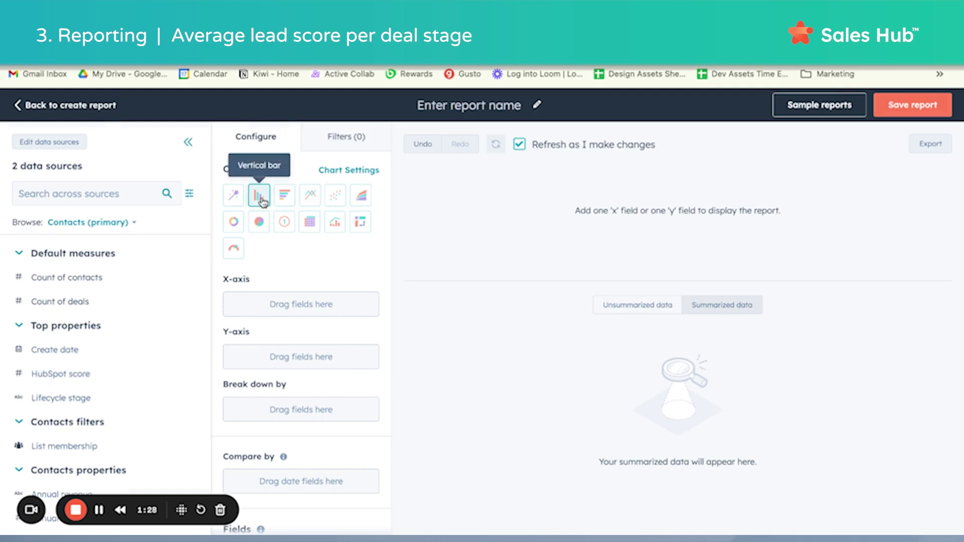
Make the report a vertical bar chart with HubSpot score on the Y-axis, aggregated as Average.
left_click(260, 198)
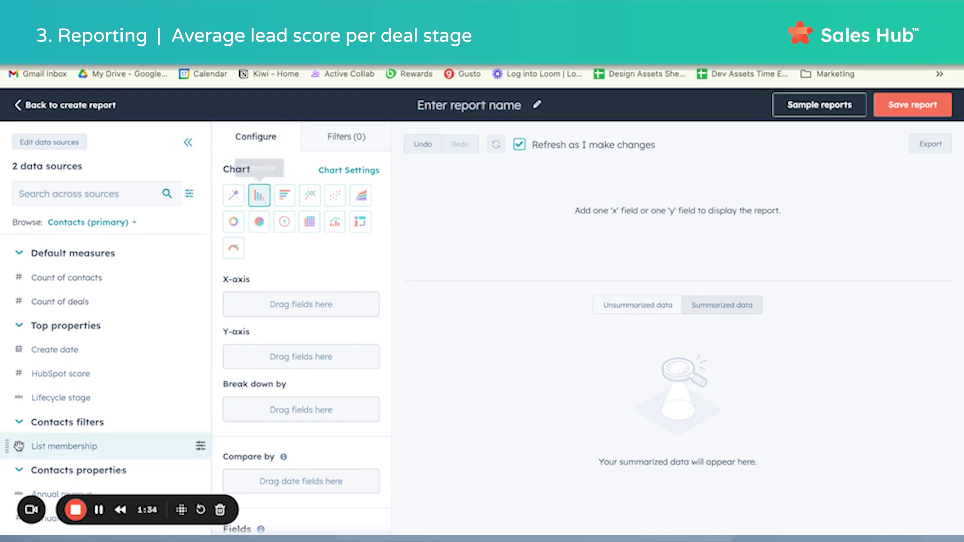
left_click_drag(63, 373, 256, 358)
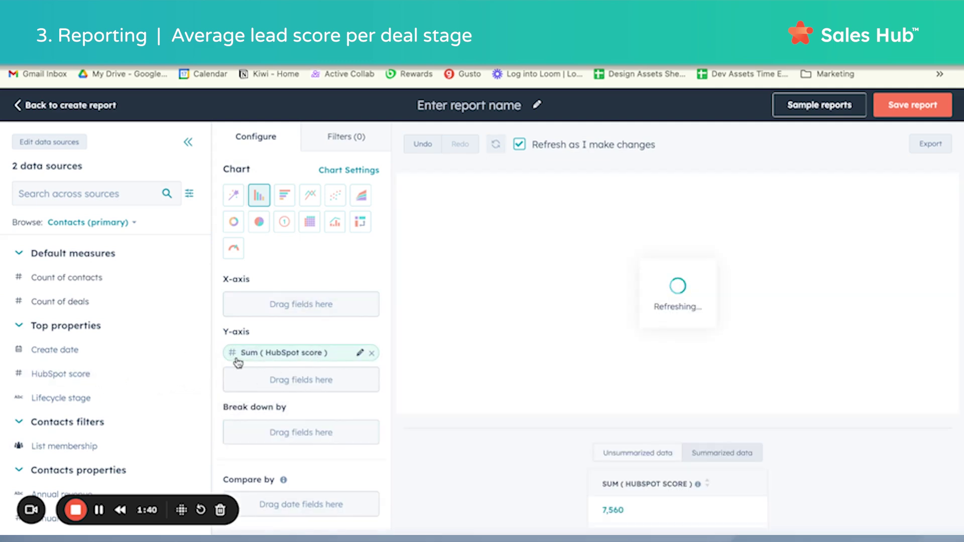
left_click(359, 353)
left_click(439, 260)
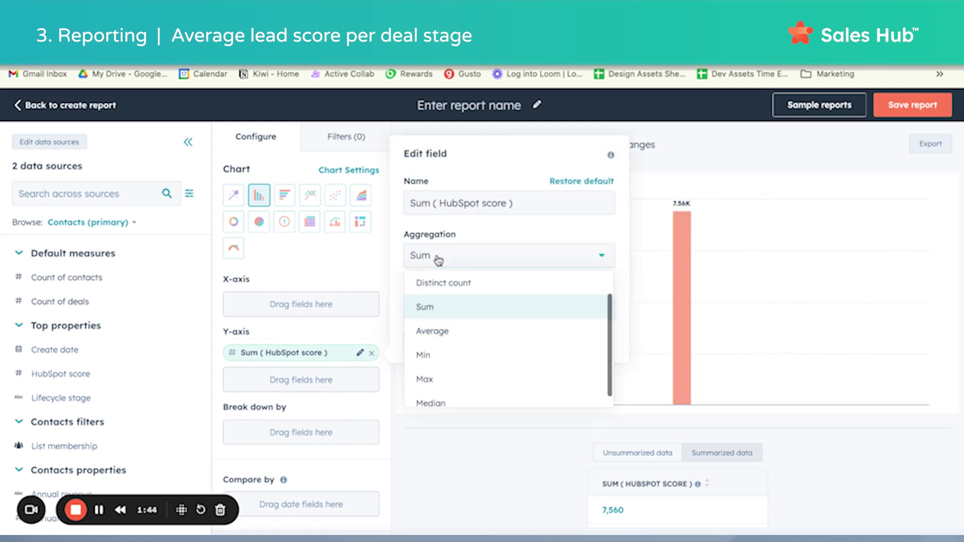
left_click(442, 334)
left_click(424, 347)
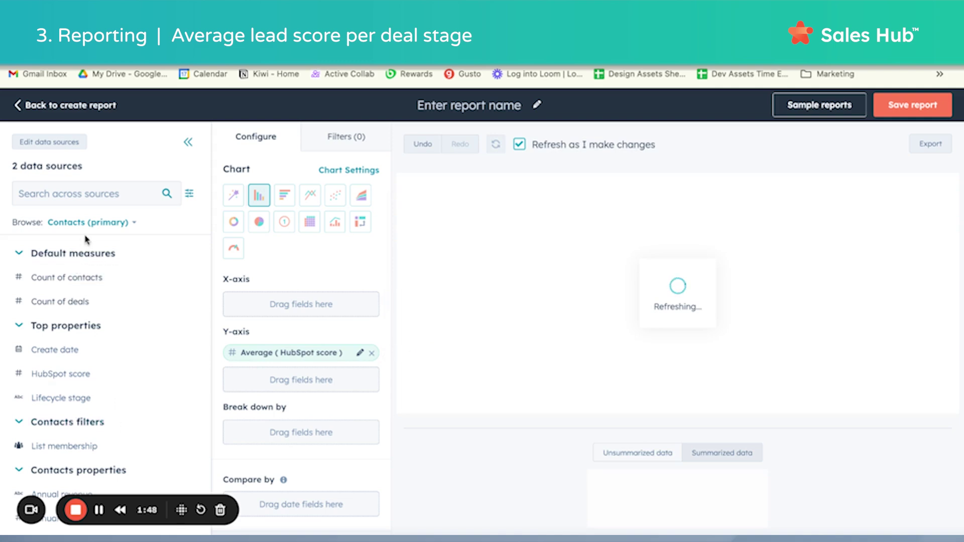
Find the Deal stage property and place it on the chart's X-axis.
left_click(89, 192)
type("deal stage")
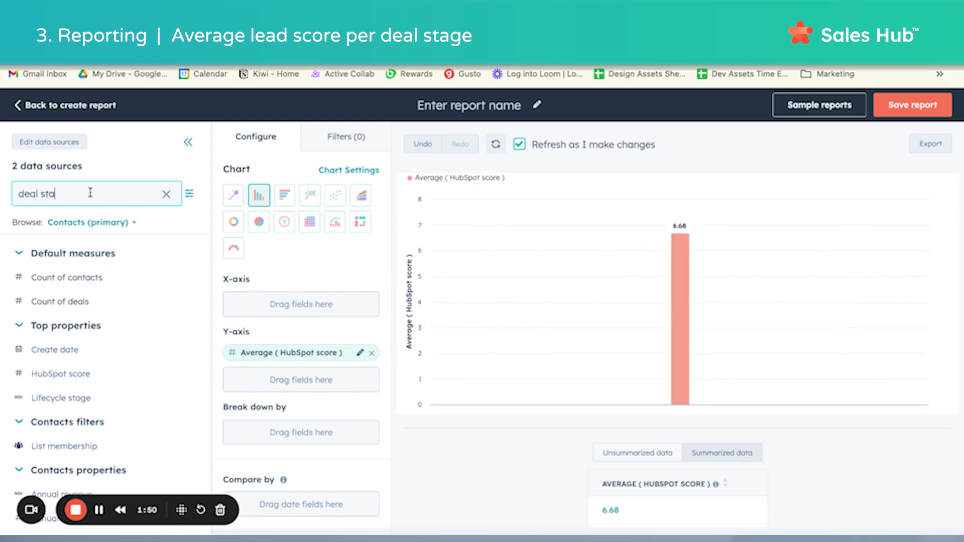
left_click_drag(55, 277, 281, 304)
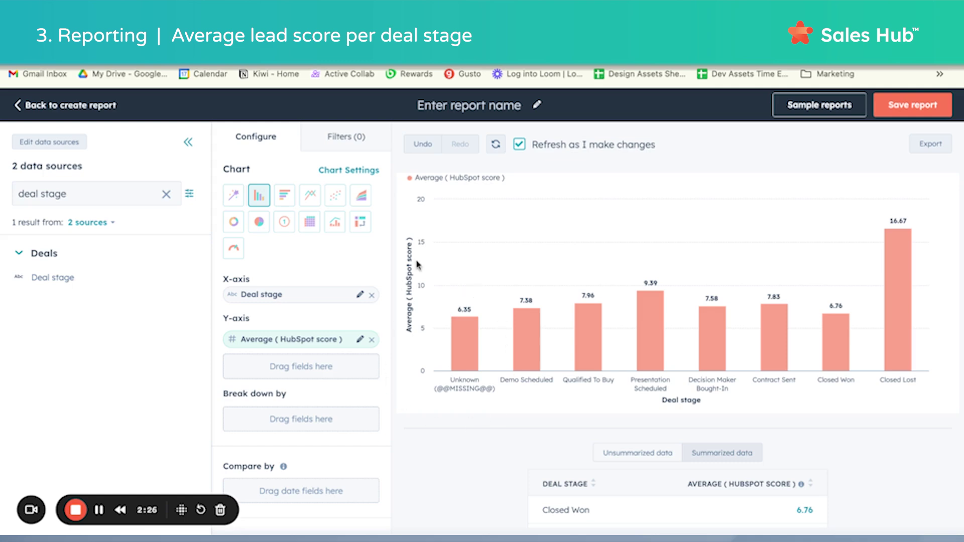
Filter the report to include only data where Deal stage is known.
left_click(326, 142)
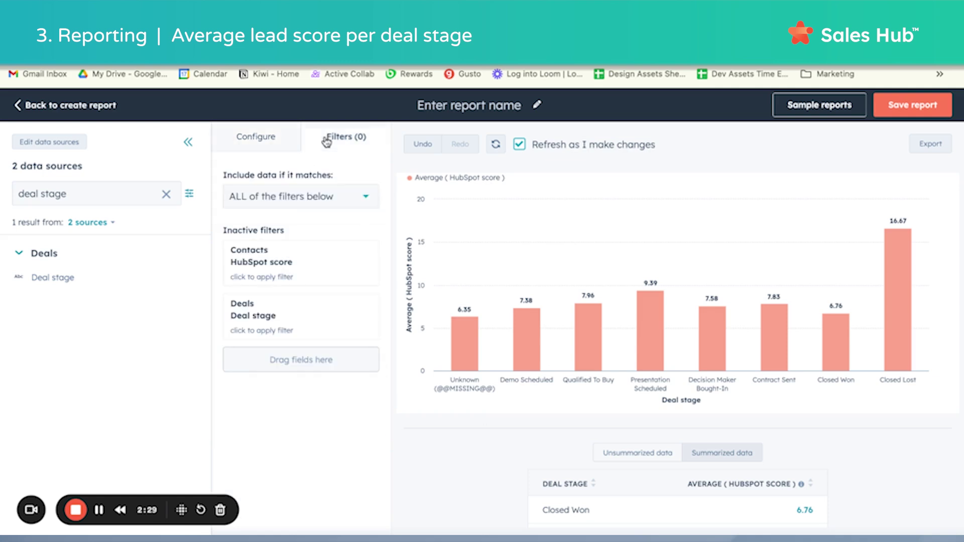
left_click(288, 329)
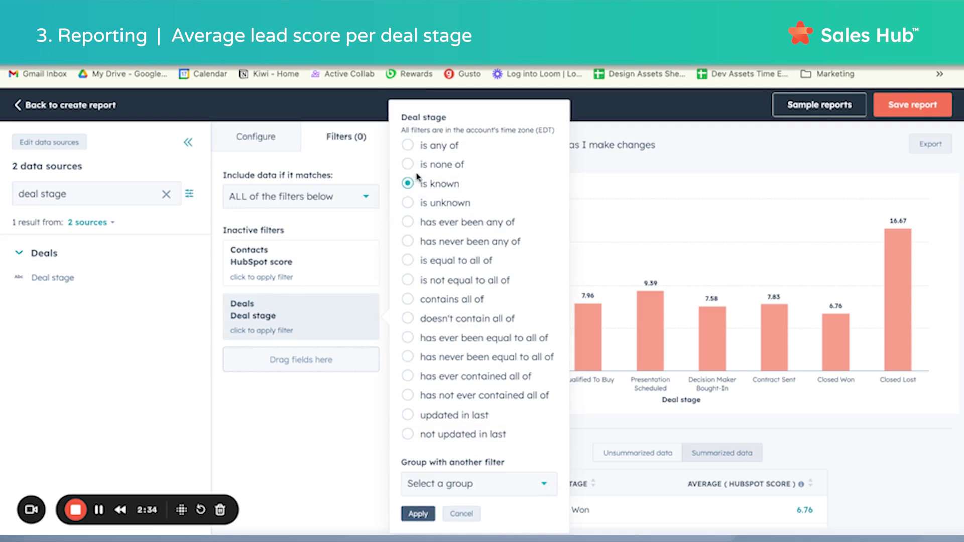
left_click(416, 513)
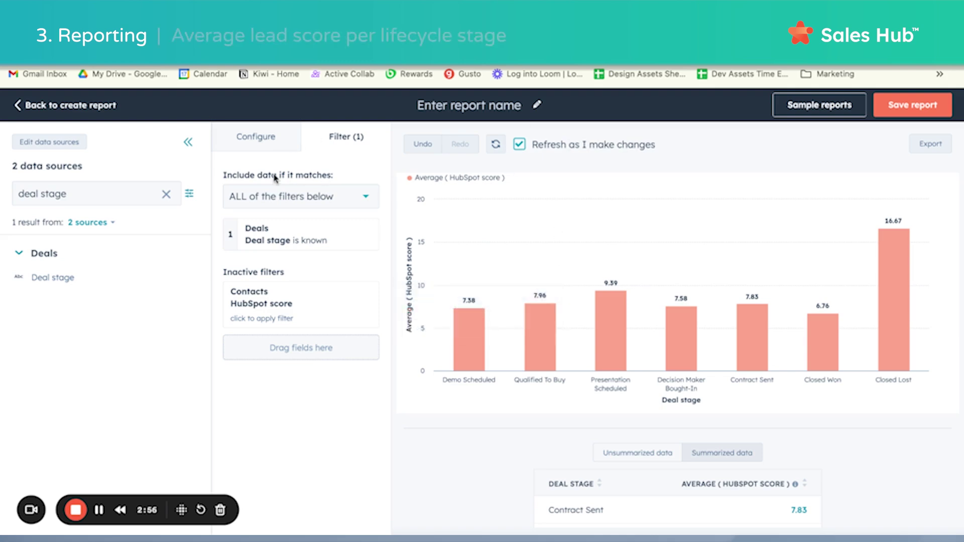
Replace Deal stage on the chart's X-axis with the contacts' Lifecycle stage property.
left_click(255, 144)
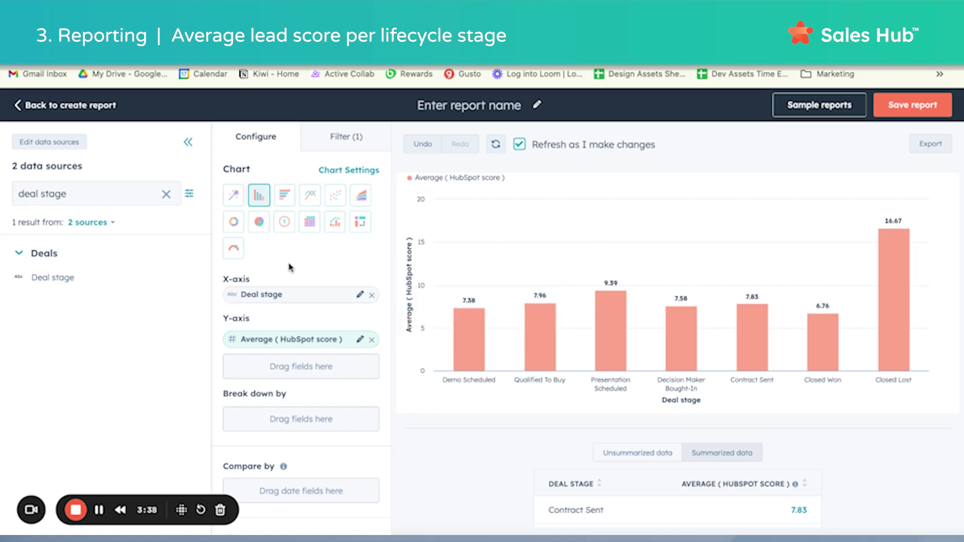
left_click(371, 295)
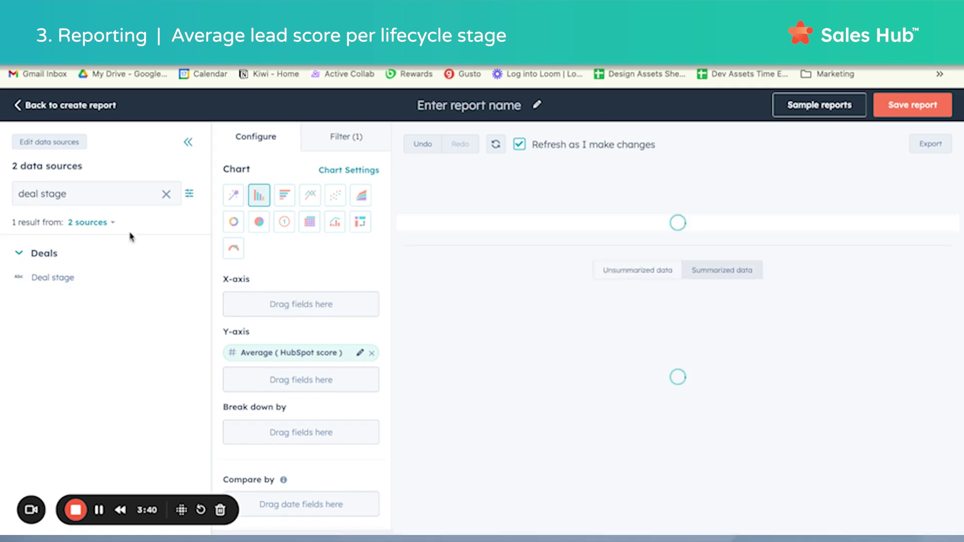
triple_click(93, 194)
type("lifecycle stage")
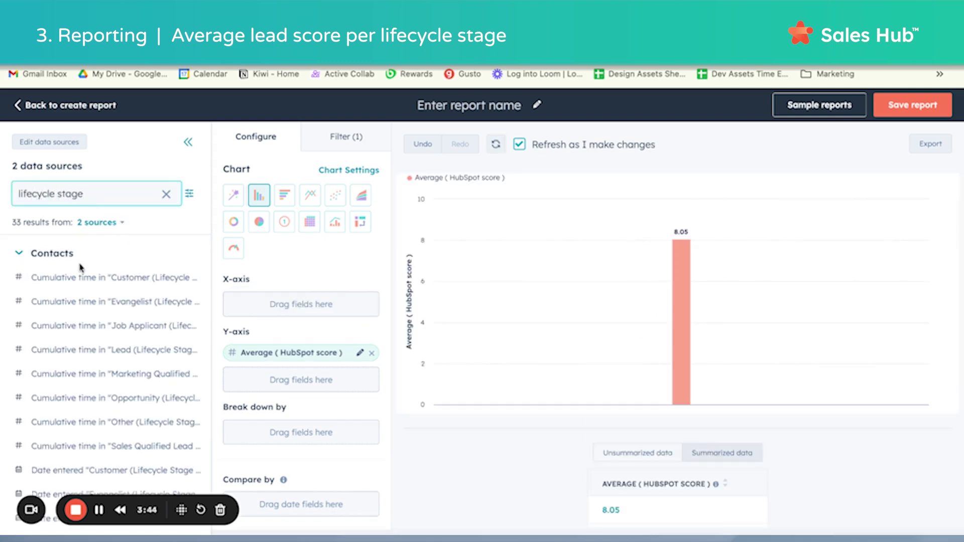
scroll(81, 267, "down", 10)
left_click_drag(8, 526, 243, 301)
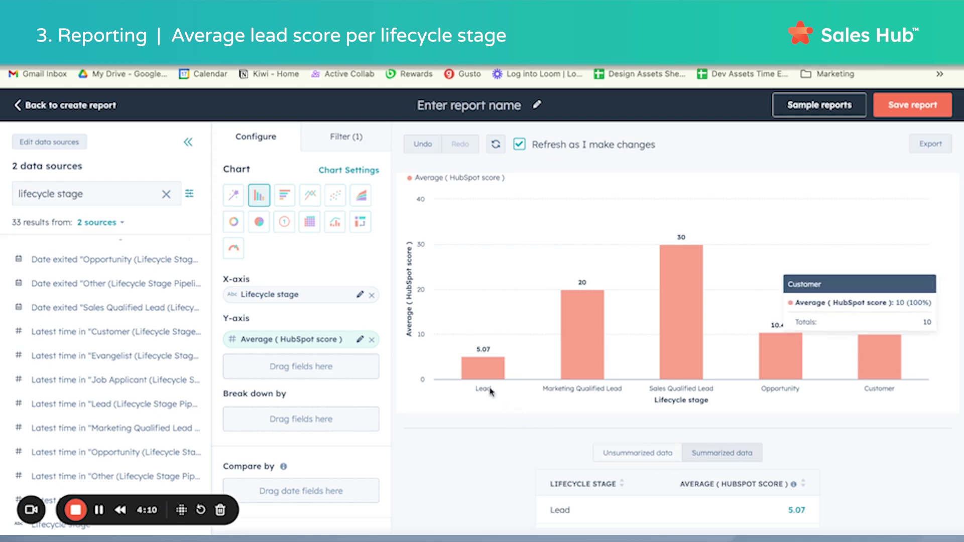
Name the report "Avg Lead Score per Lifecycle Stage".
mouse_move(566, 299)
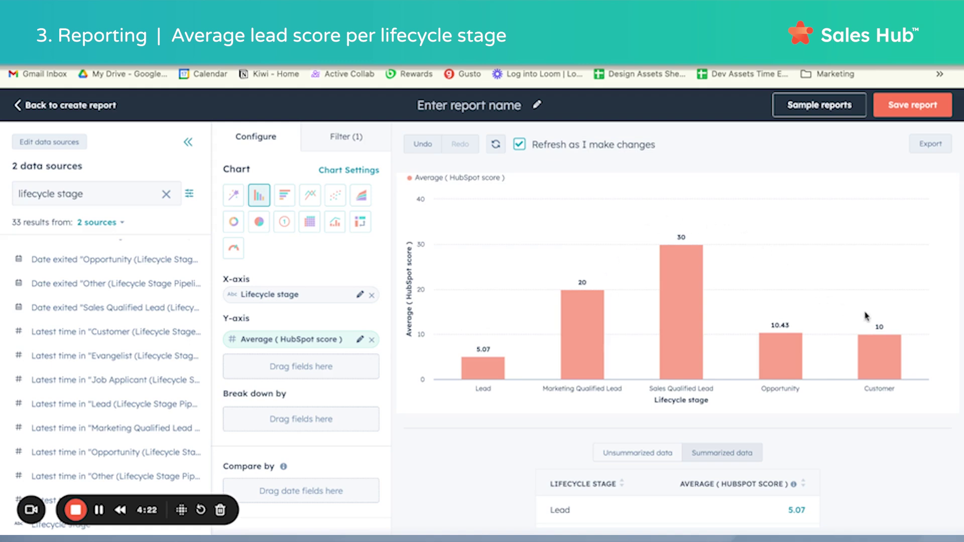
left_click(470, 104)
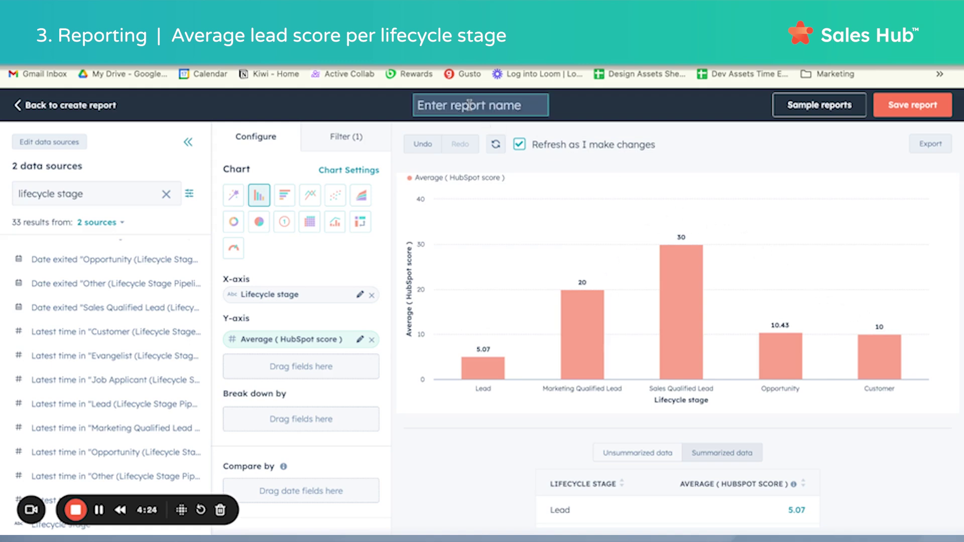
type("Avg Lead")
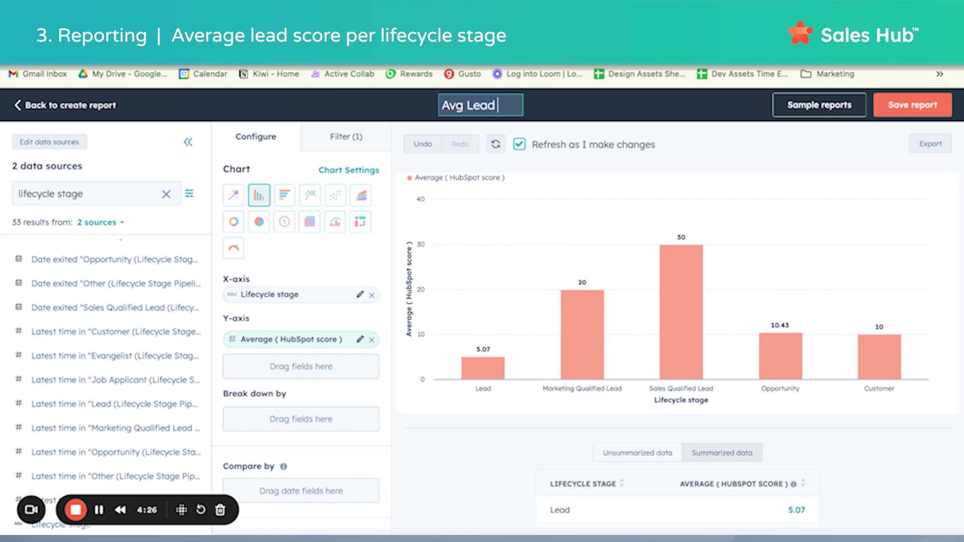
type(" Score per")
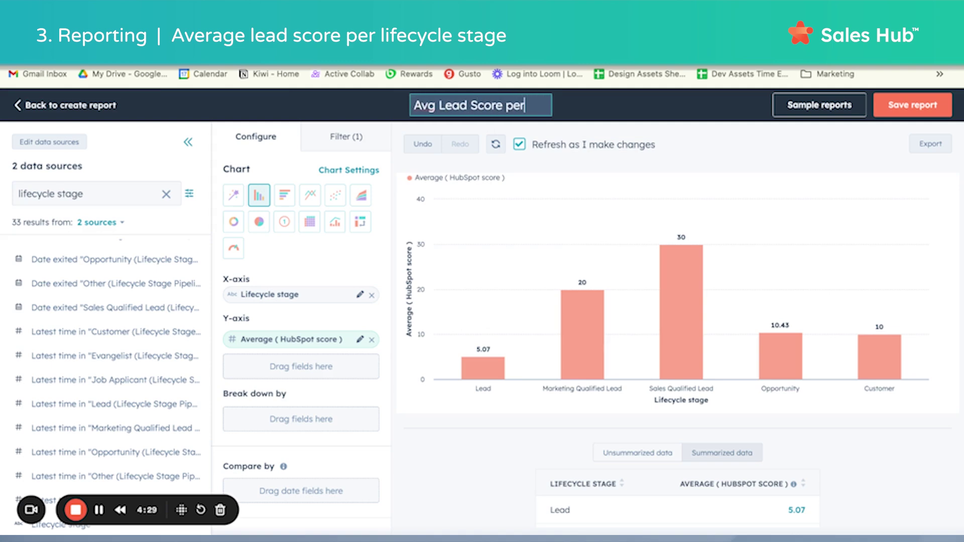
type(" Lifecycle Stage")
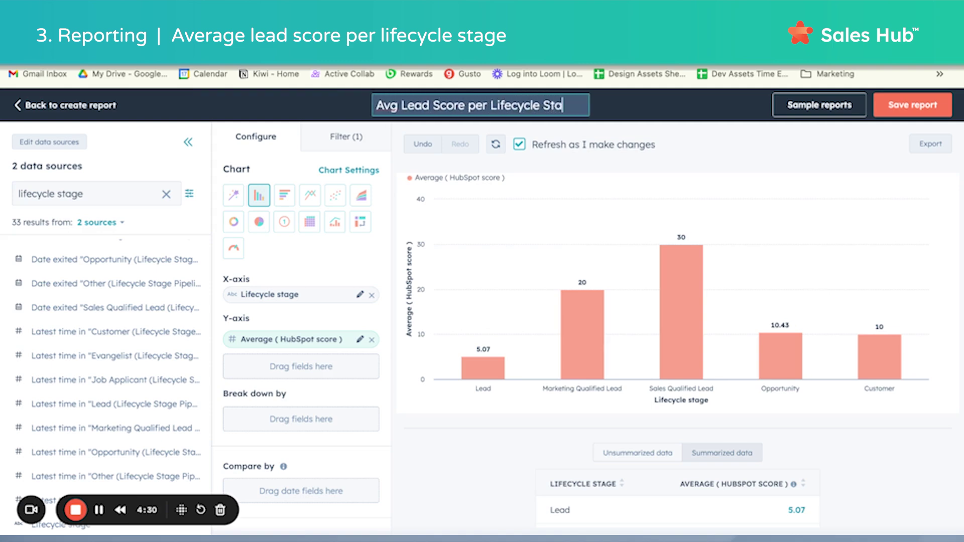
Save the report to a new dashboard named "Lead Scoring Reports" and open that dashboard.
left_click(909, 106)
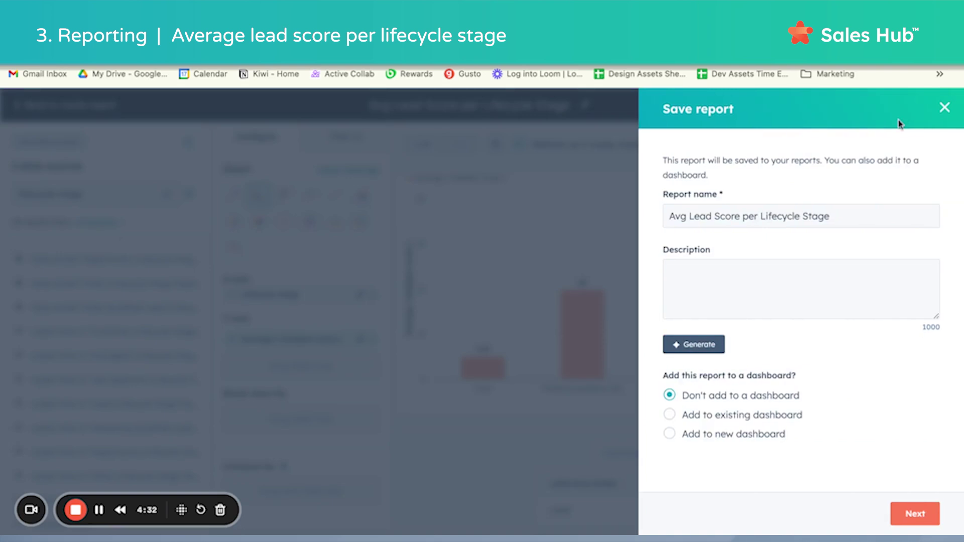
left_click(726, 439)
left_click(915, 514)
left_click(739, 187)
type("Lead Scoring Reports")
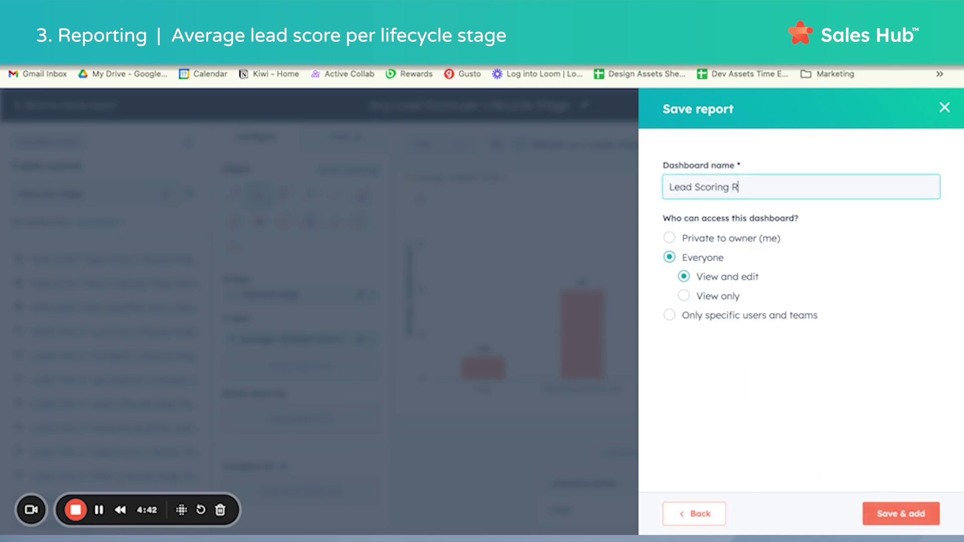
left_click(825, 374)
left_click(911, 514)
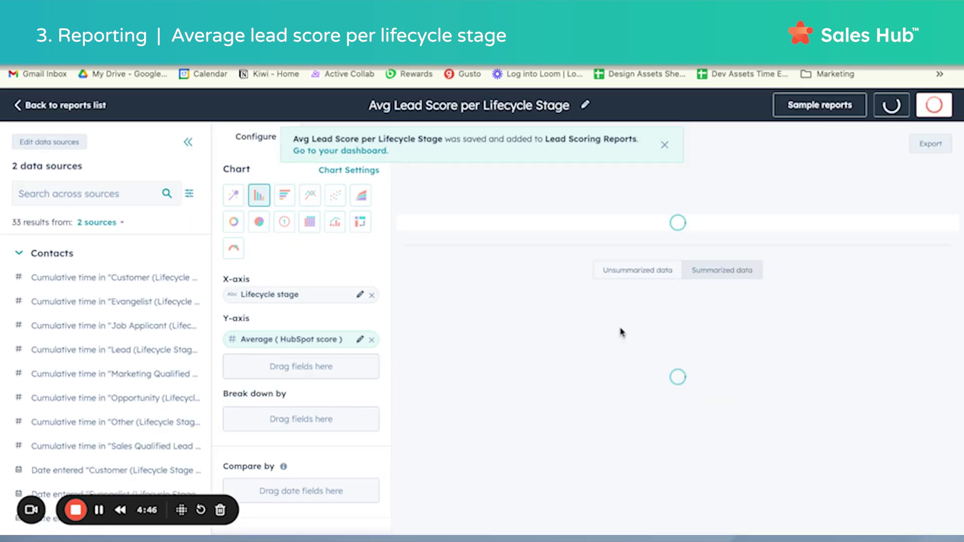
left_click(360, 153)
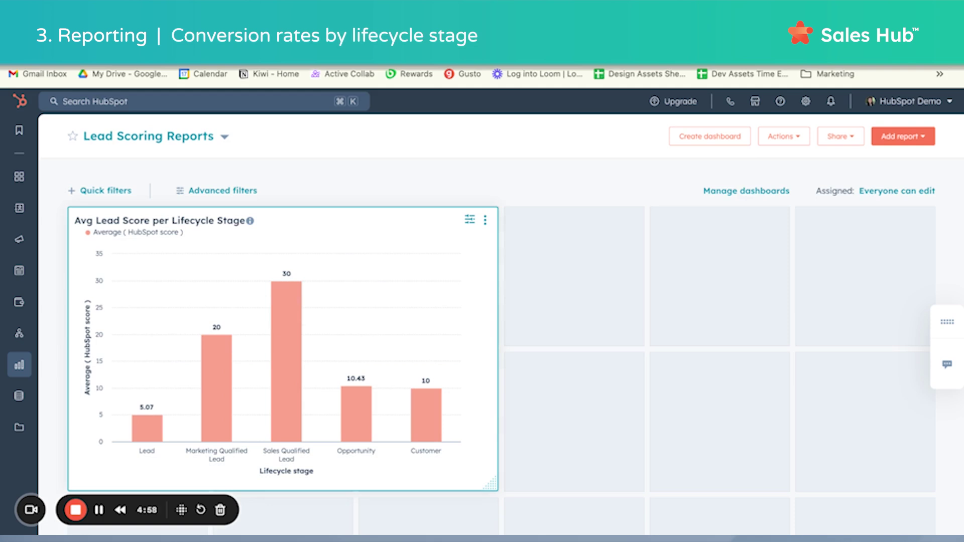
Create a new funnel report from scratch with Contacts as its object.
mouse_move(26, 366)
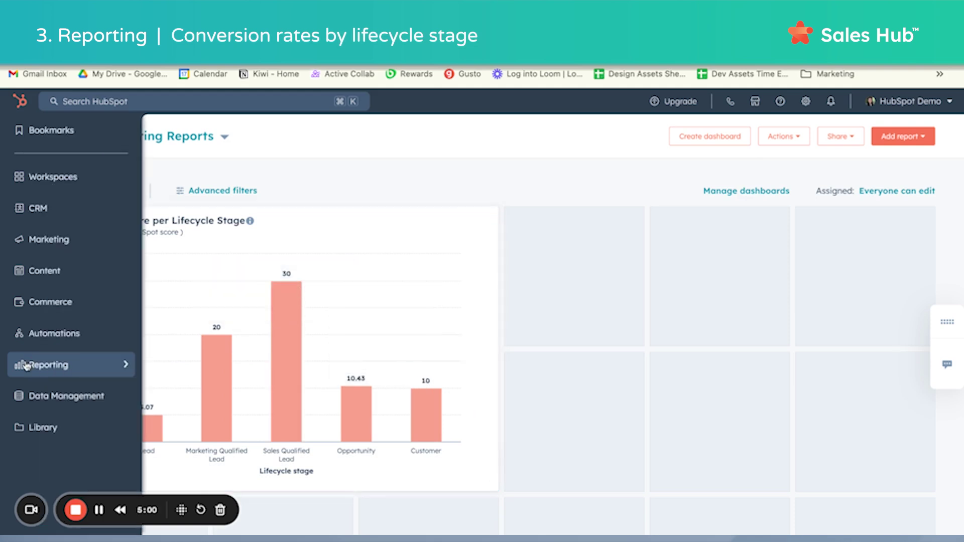
mouse_move(114, 366)
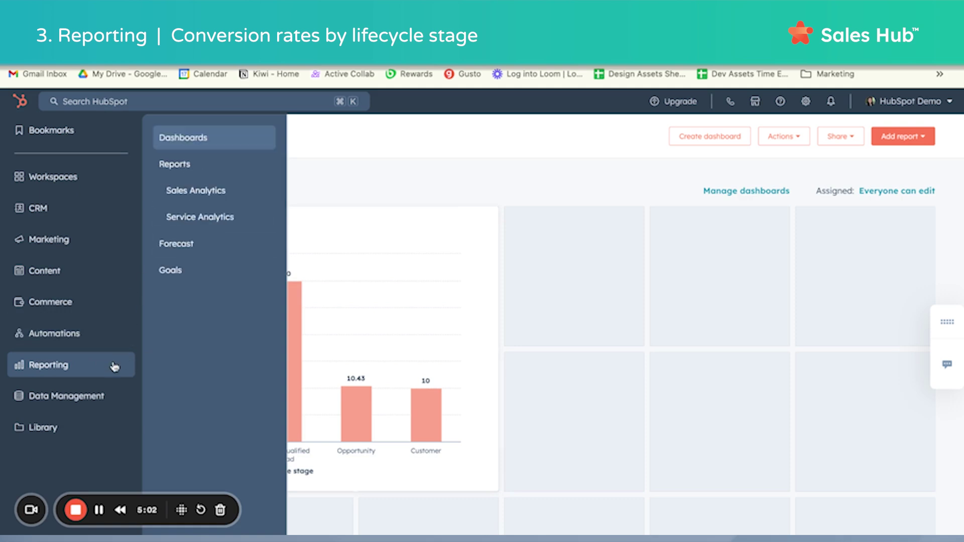
left_click(208, 171)
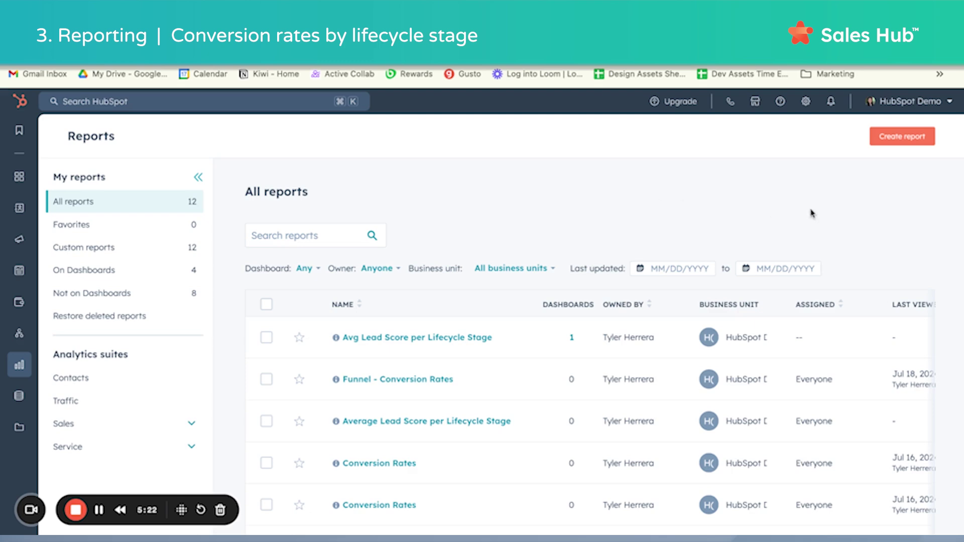
left_click(881, 146)
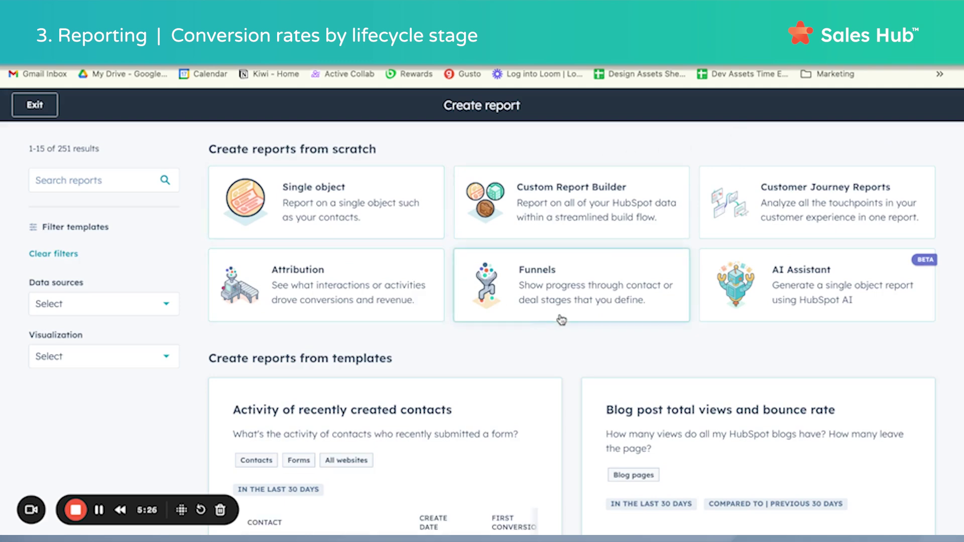
left_click(510, 301)
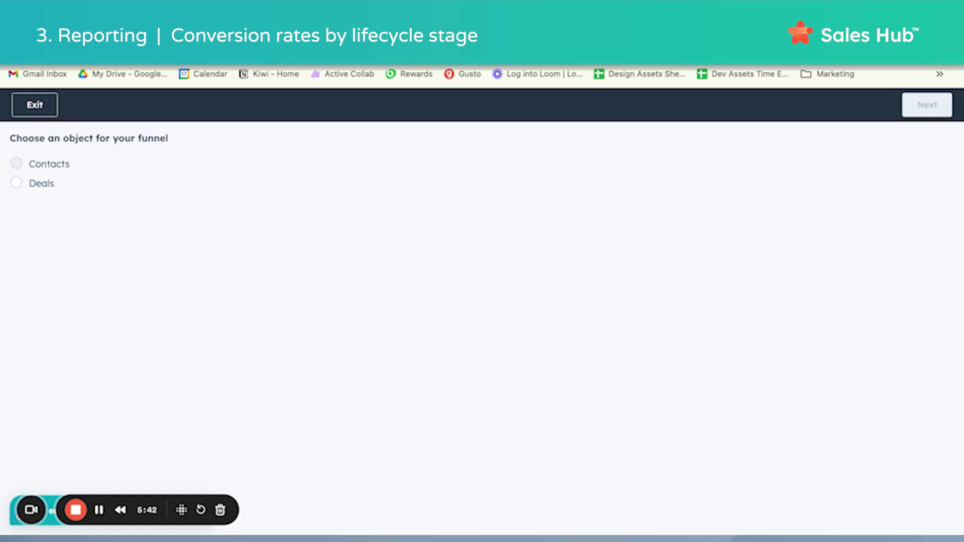
left_click(25, 167)
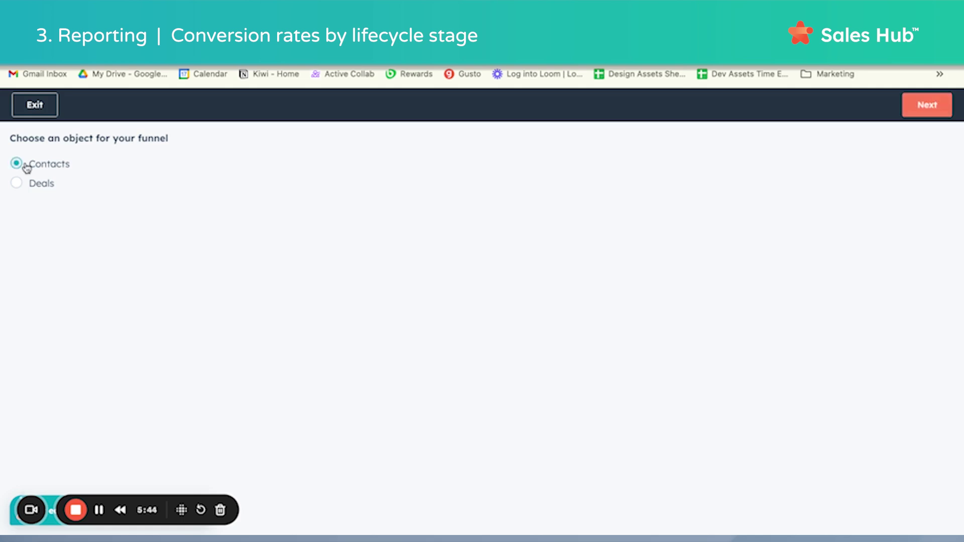
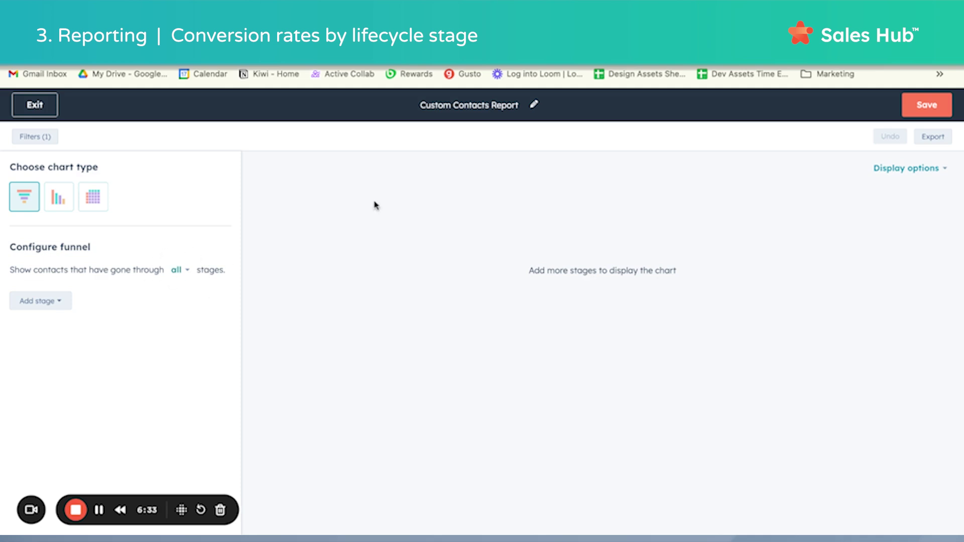
Name the funnel report "Funnel - Conversion Rates".
left_click(533, 104)
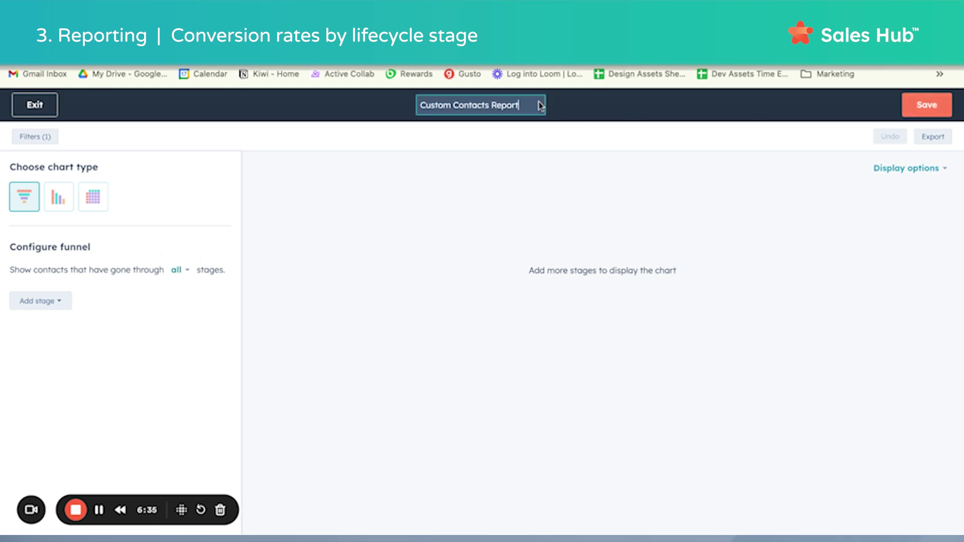
triple_click(491, 106)
type("Funnel")
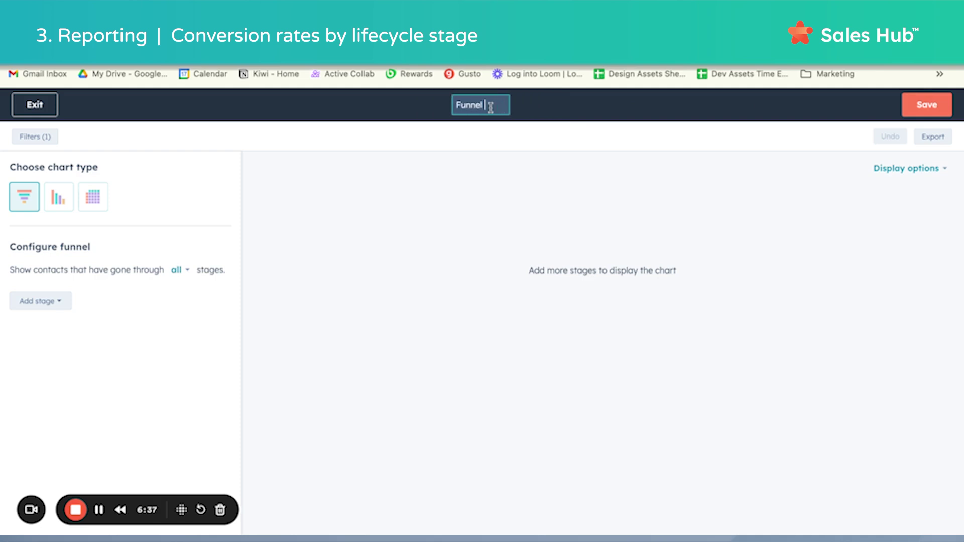
type(" - convers")
key("BackSpace")
key("BackSpace")
key("BackSpace")
key("BackSpace")
type("version Rates")
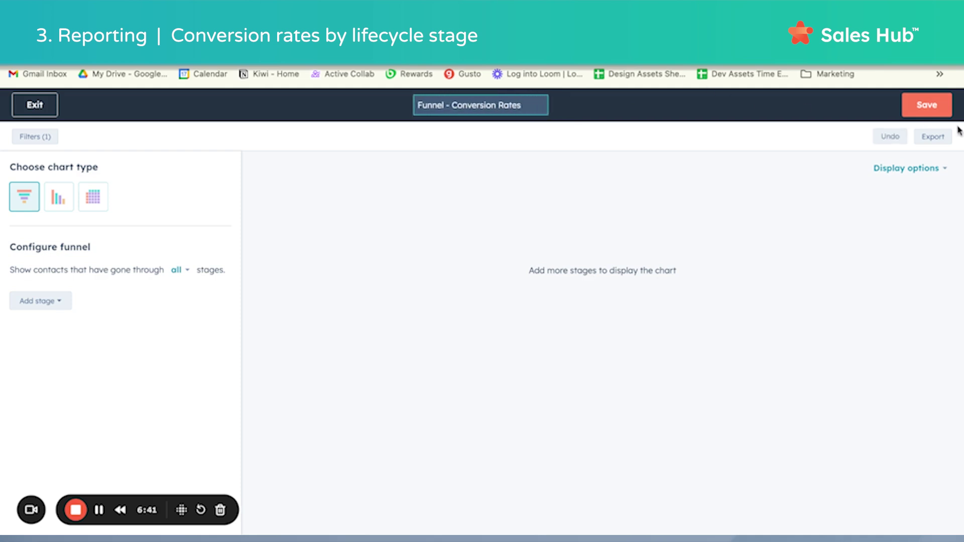
Save the report to the existing "Lead Scoring Reports" dashboard and open that dashboard.
left_click(921, 110)
left_click(748, 417)
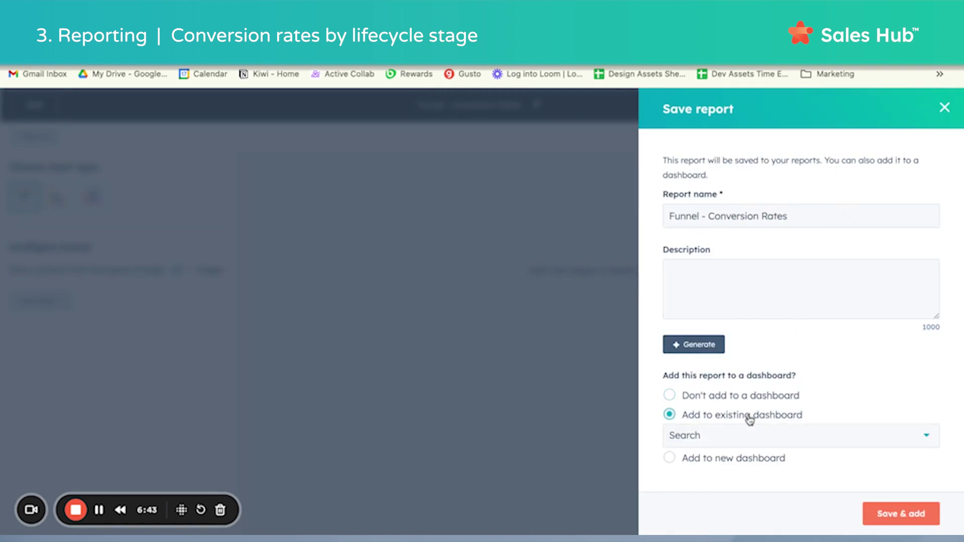
left_click(752, 448)
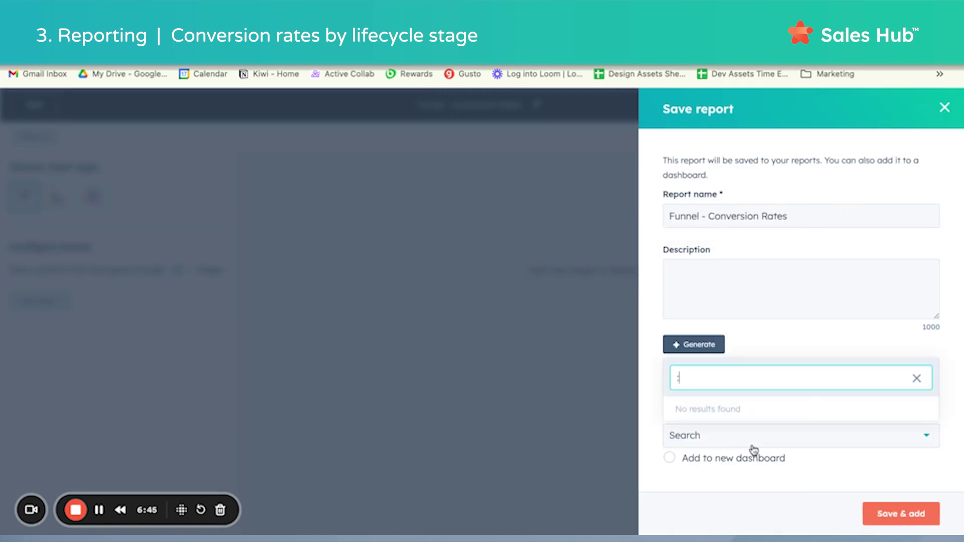
type("lead")
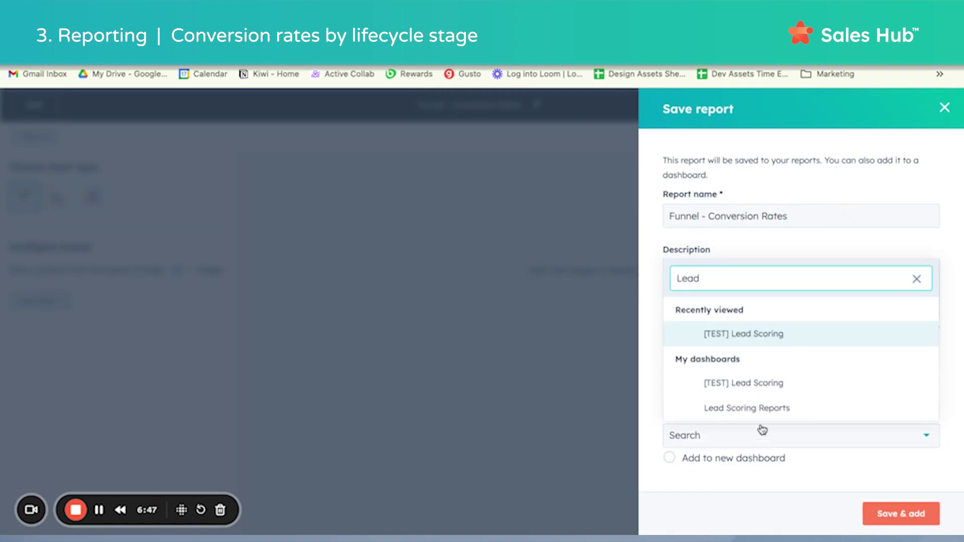
left_click(753, 406)
left_click(888, 515)
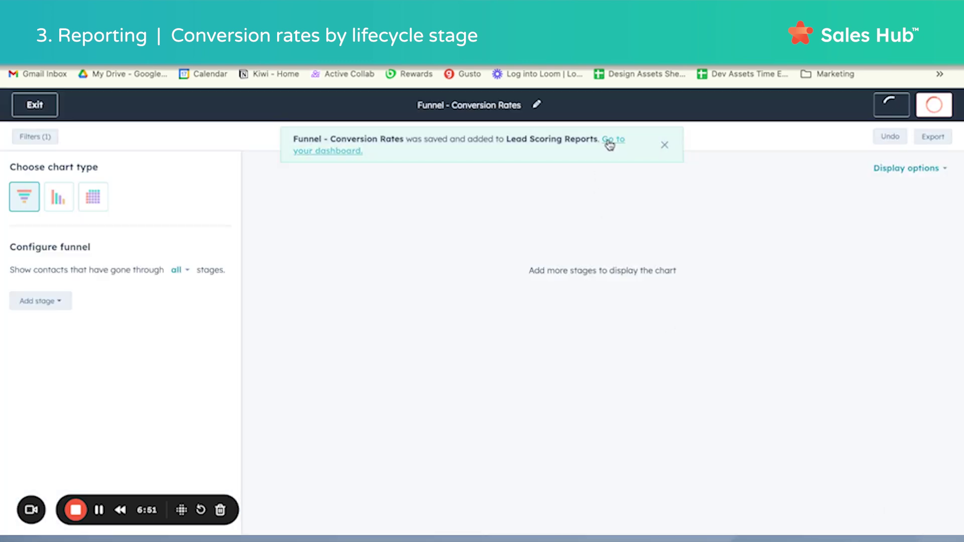
left_click(609, 144)
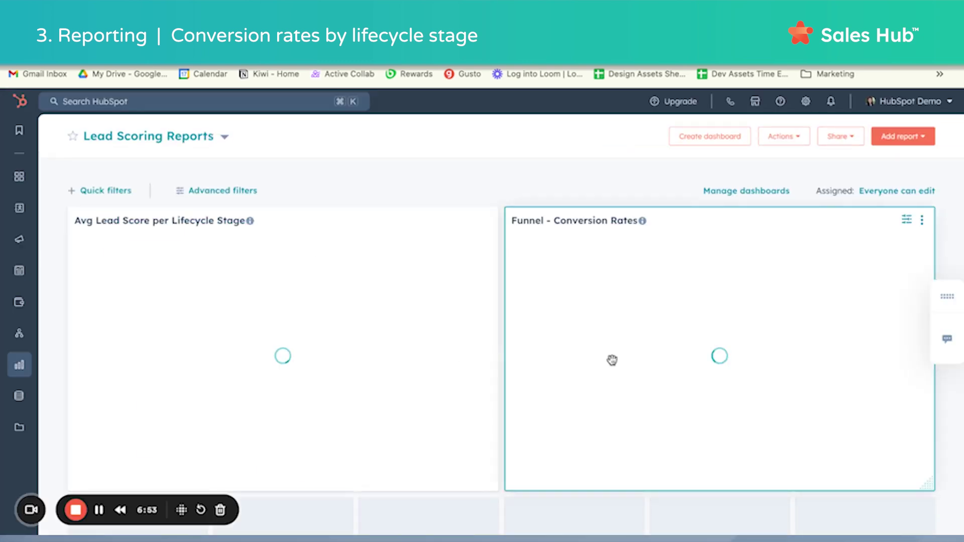
Examine the contact counts and the next step and cumulative conversion rates per lifecycle stage in the funnel report.
scroll(611, 360, "down", 2)
scroll(611, 360, "down", 1)
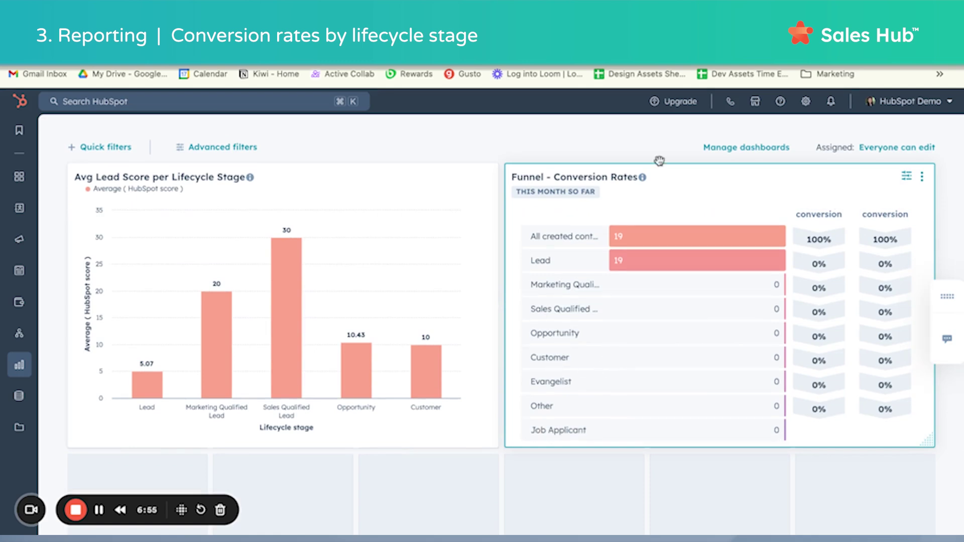
scroll(712, 293, "up", 1)
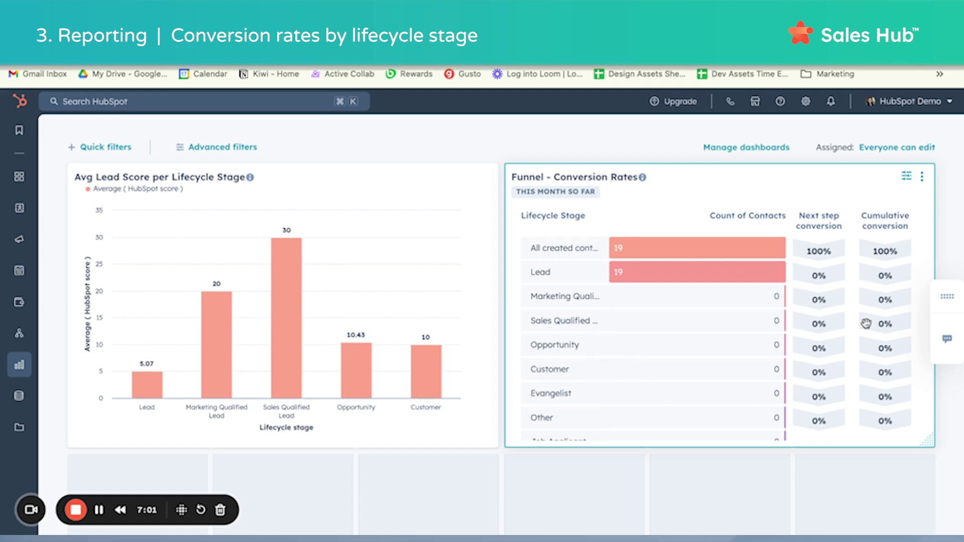
scroll(853, 331, "down", 1)
scroll(838, 346, "up", 1)
scroll(658, 411, "down", 2)
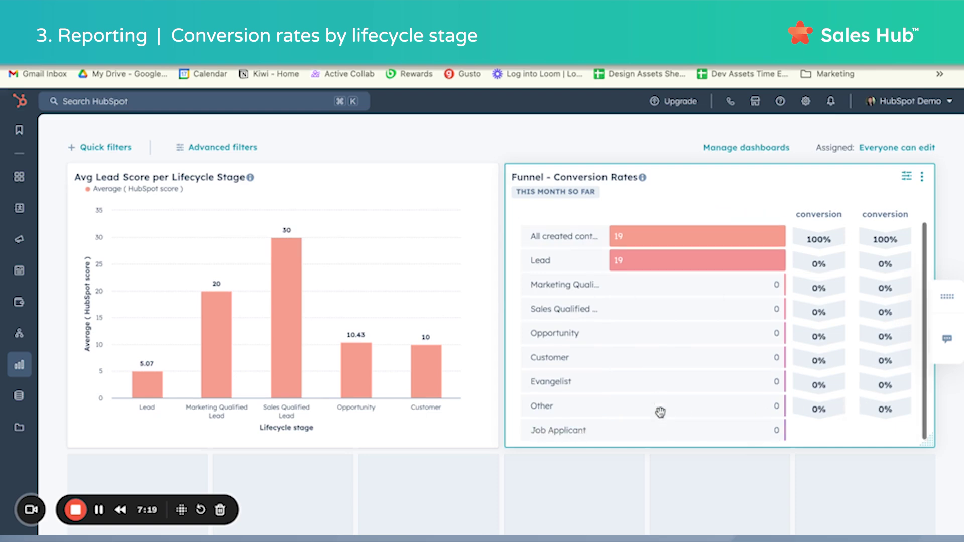
scroll(661, 412, "up", 2)
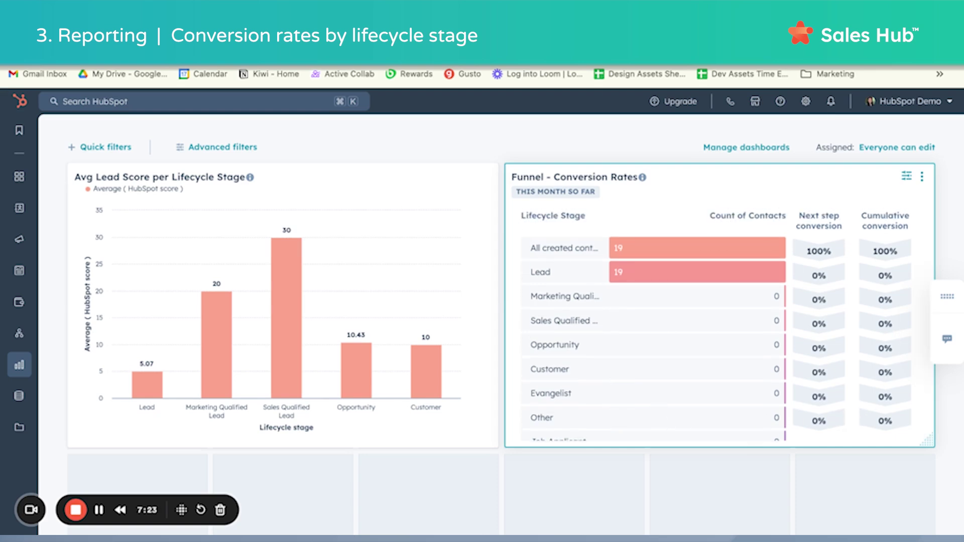
scroll(682, 298, "down", 2)
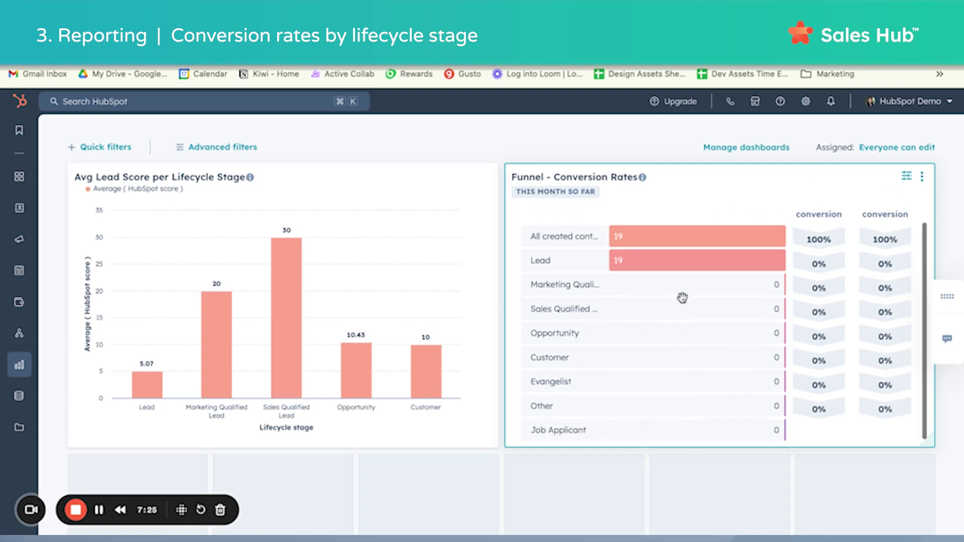
scroll(682, 298, "up", 2)
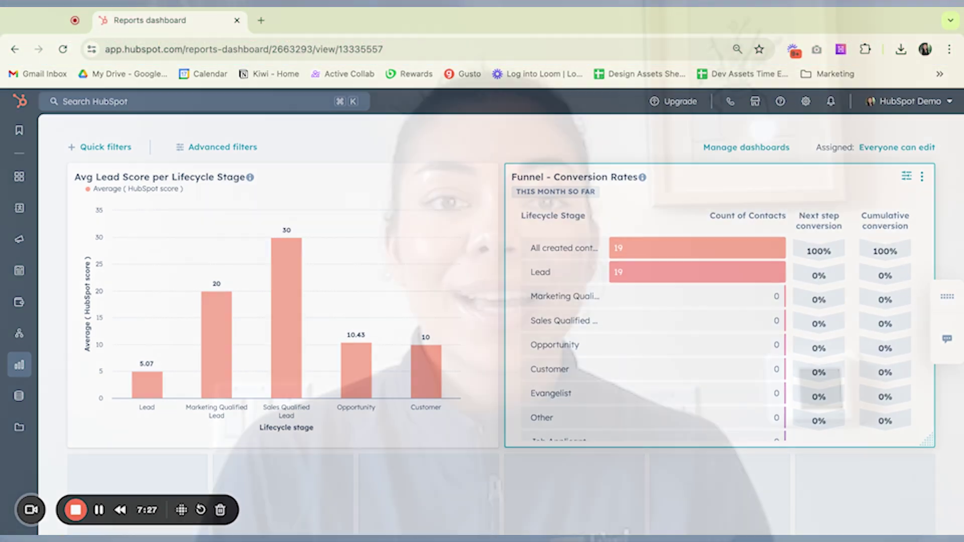